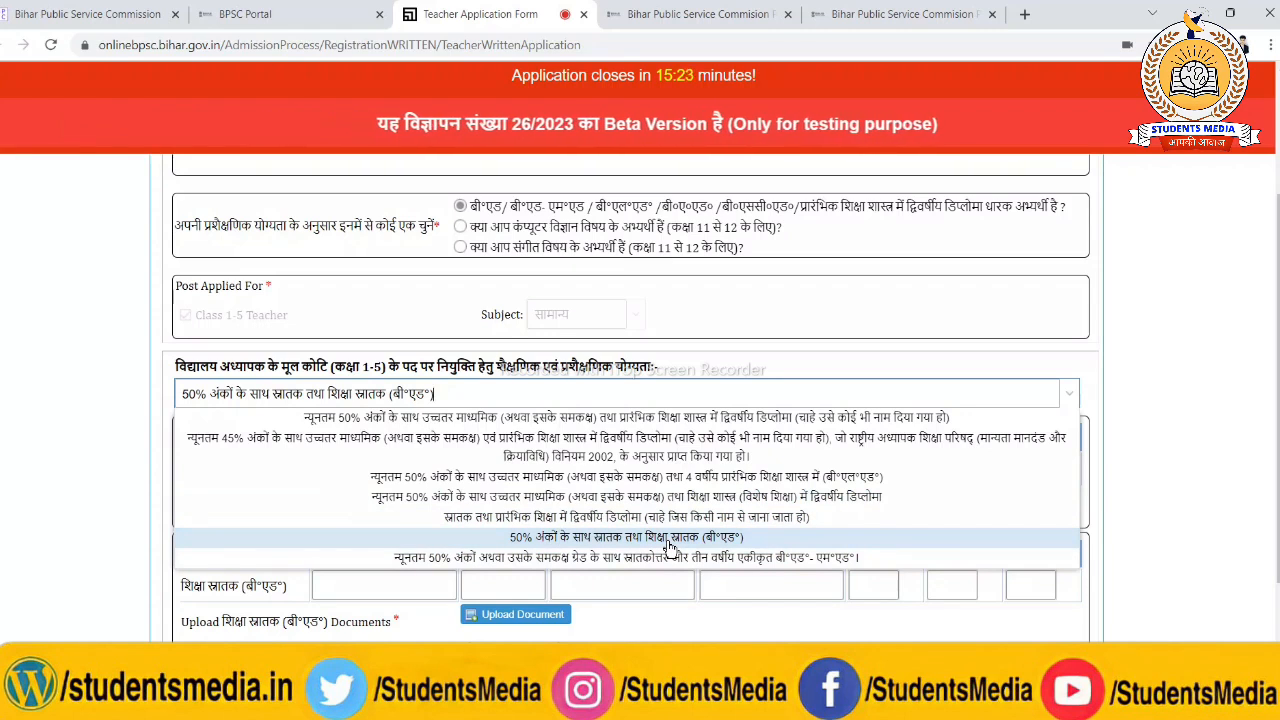
# Choose the 50% graduation with B.Ed. qualification and enter graduation subject ENGLISH, passing year 2021, institute RMLS MUZAFFARPUR and university BRABU
pyautogui.click(670, 549)
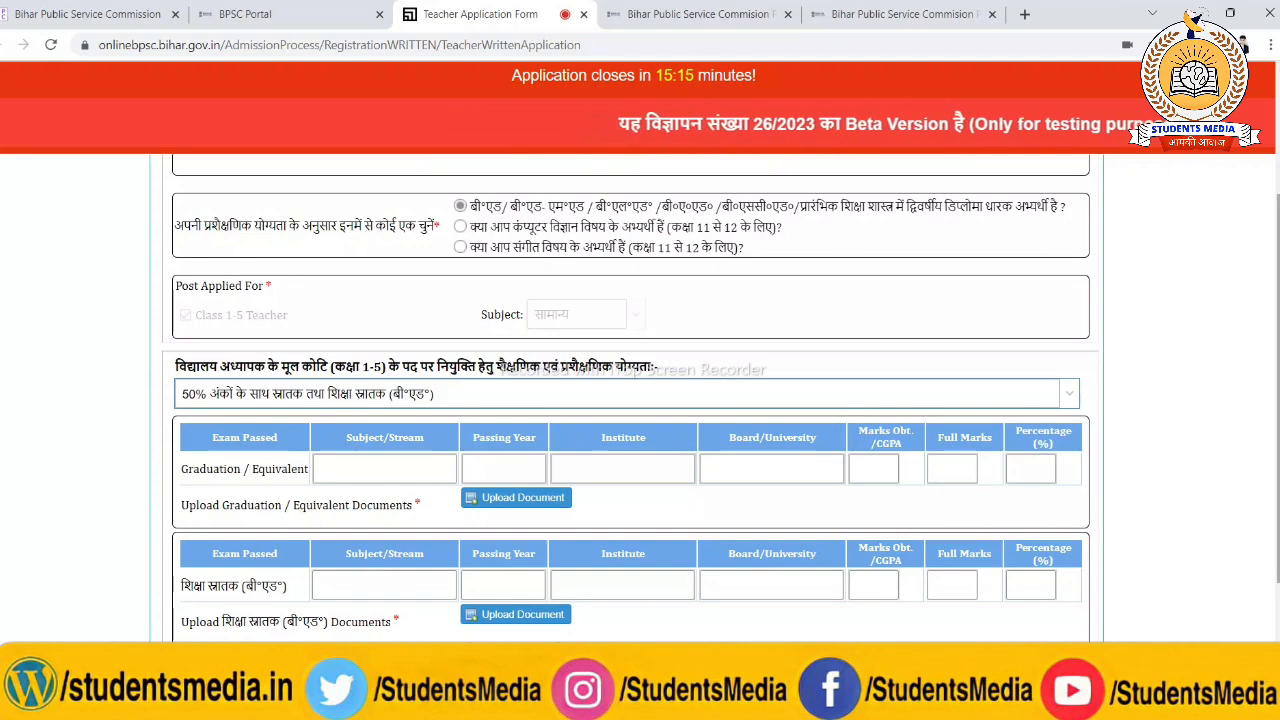
pyautogui.scroll(-1, 420, 490)
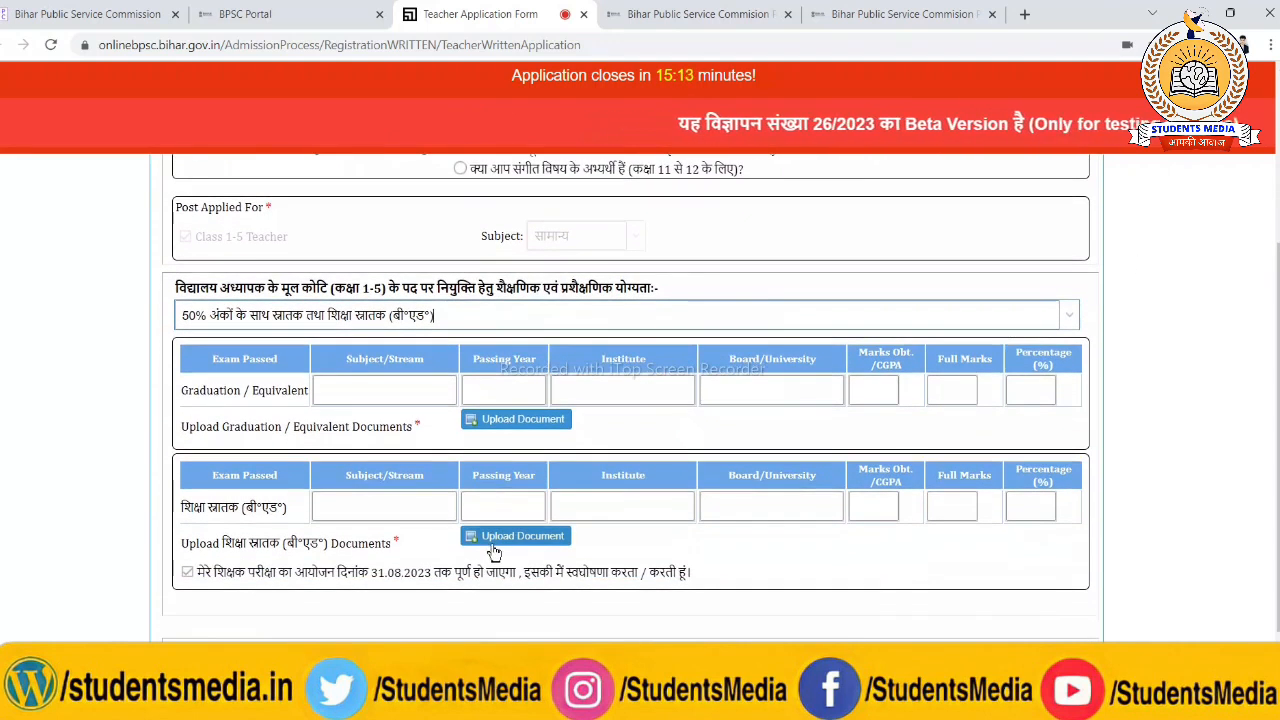
pyautogui.click(366, 391)
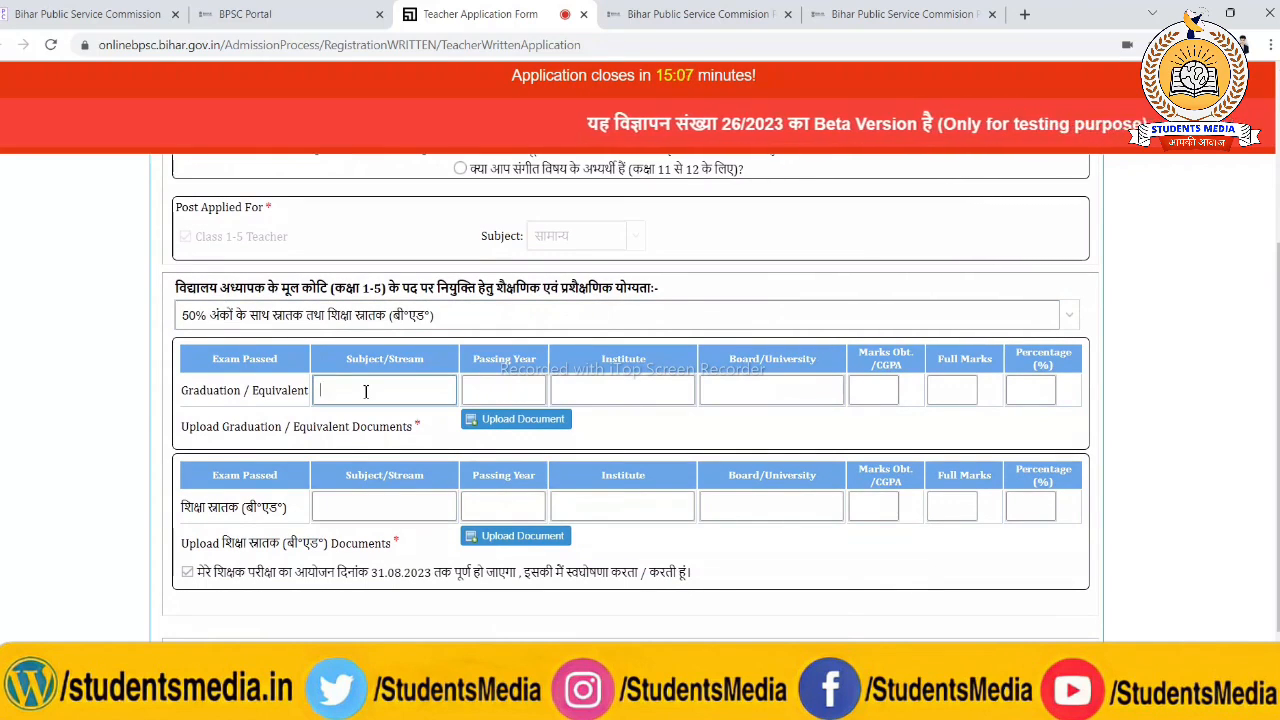
pyautogui.write('ENGLISH')
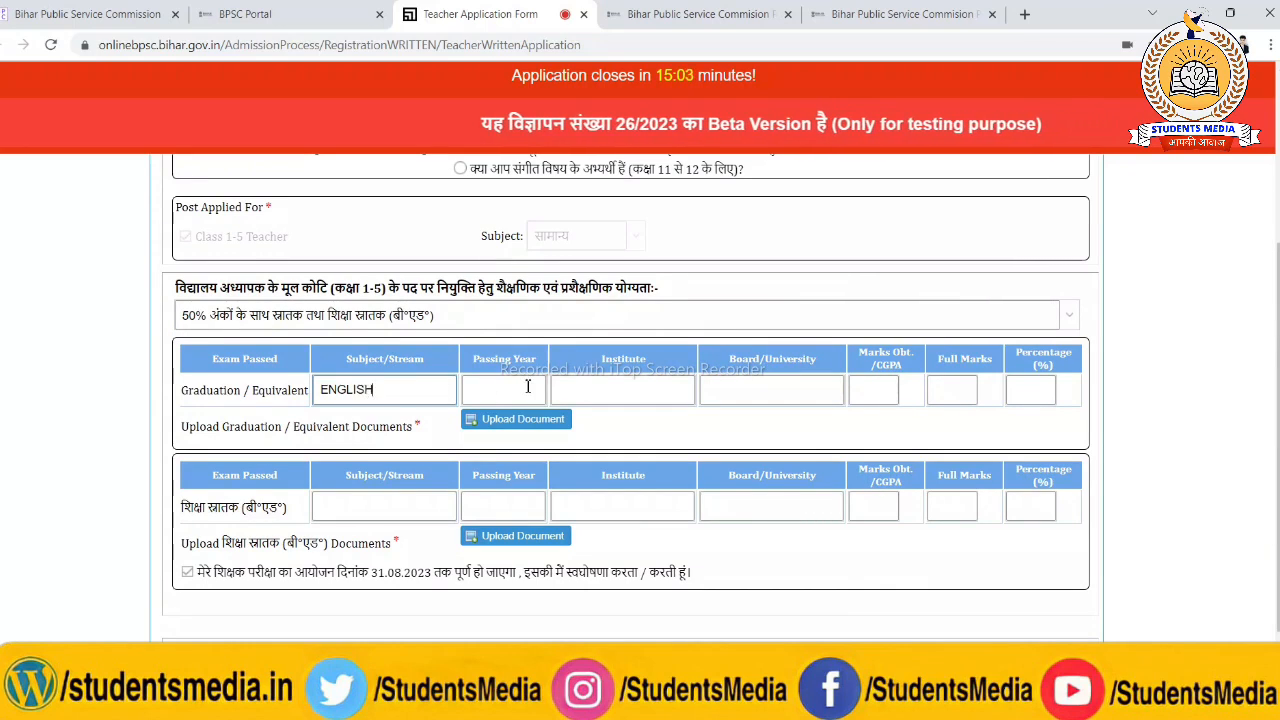
pyautogui.click(528, 387)
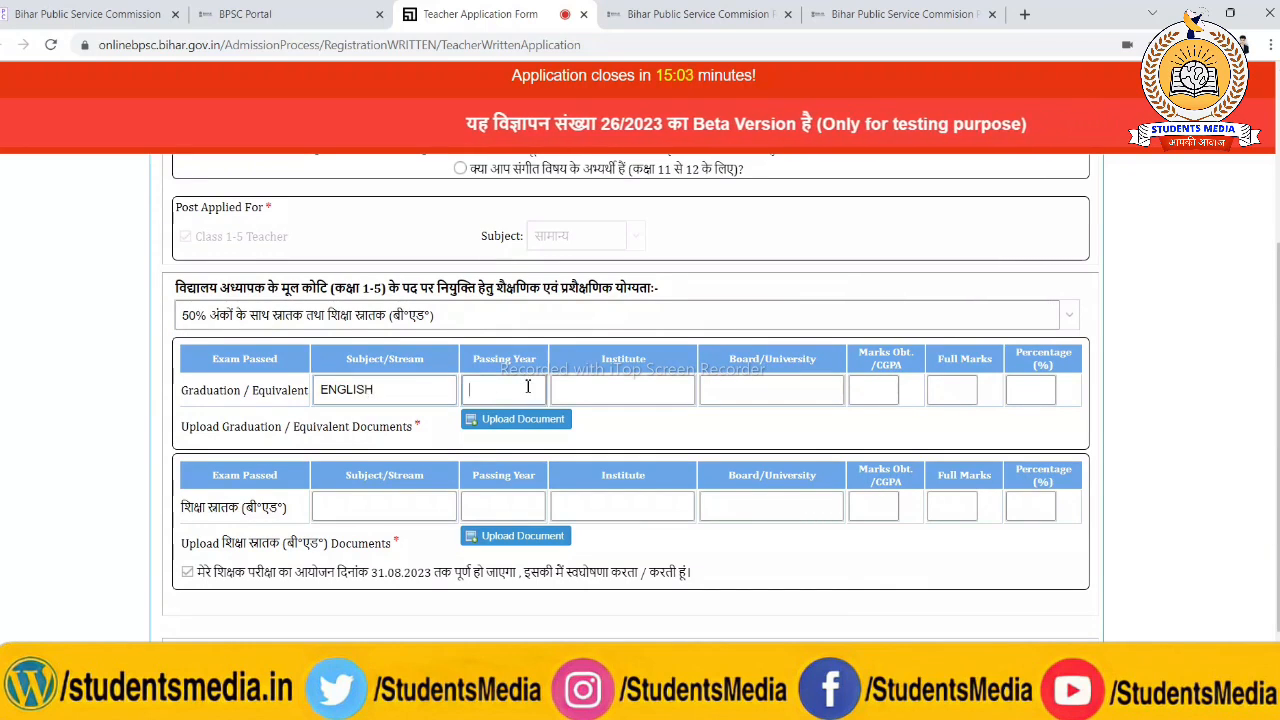
pyautogui.click(628, 388)
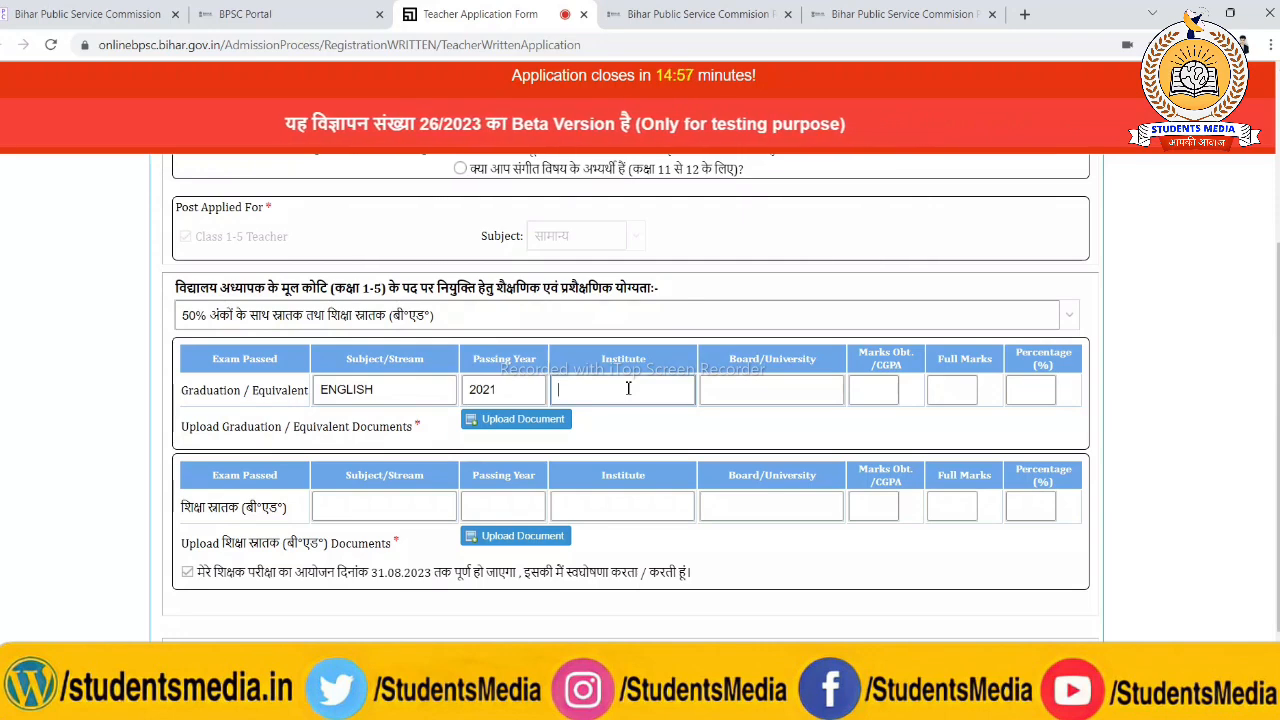
pyautogui.click(723, 388)
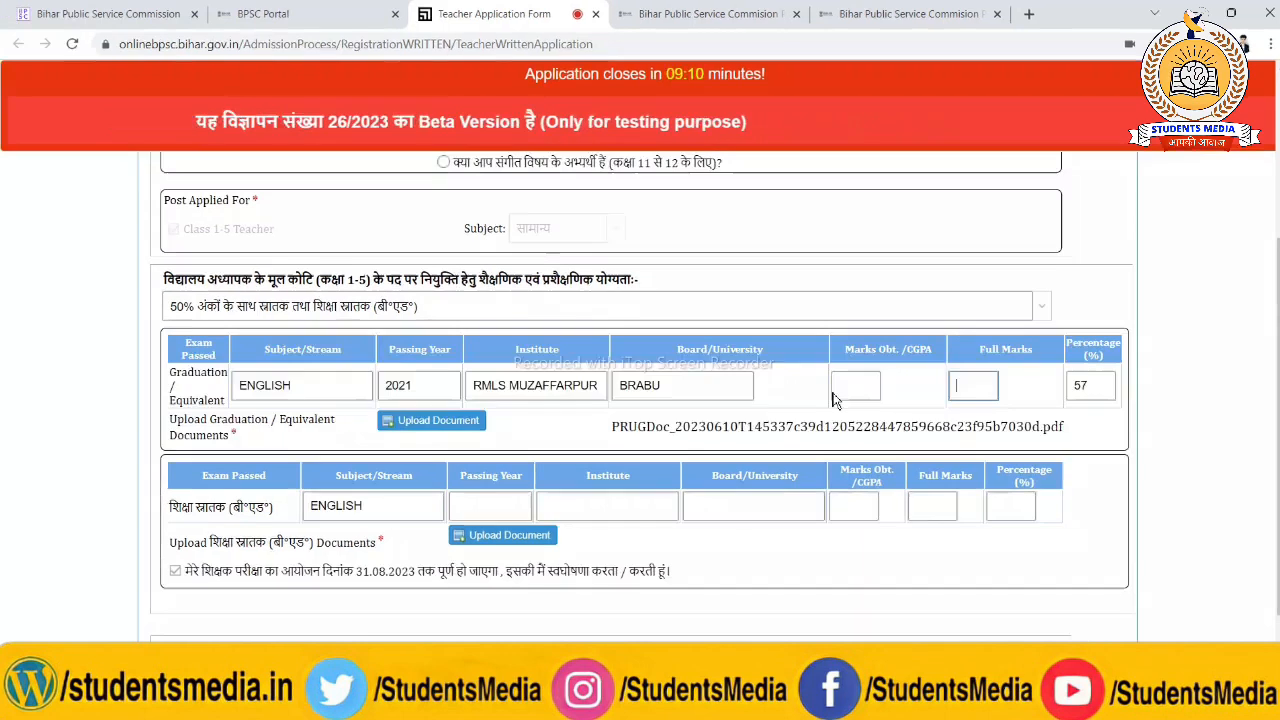
# Fill in the graduation row with full marks 800, marks obtained 480 and percentage 60
pyautogui.write('800')
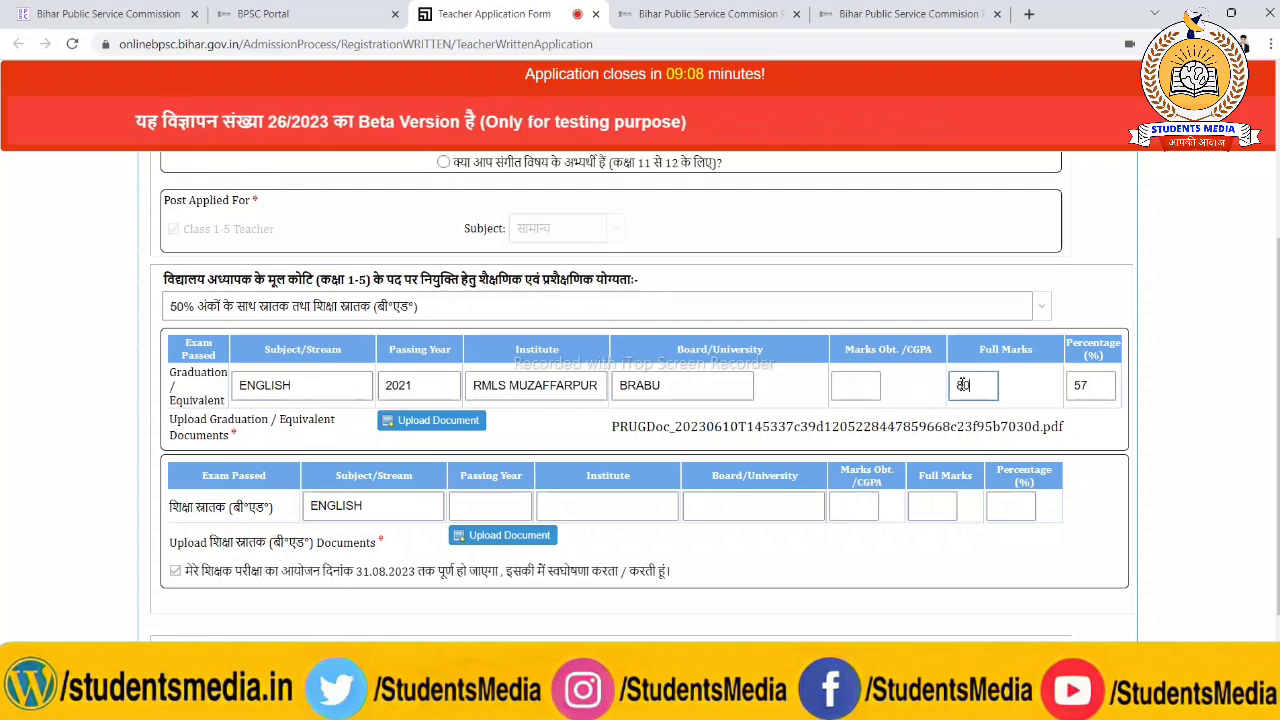
pyautogui.click(295, 392)
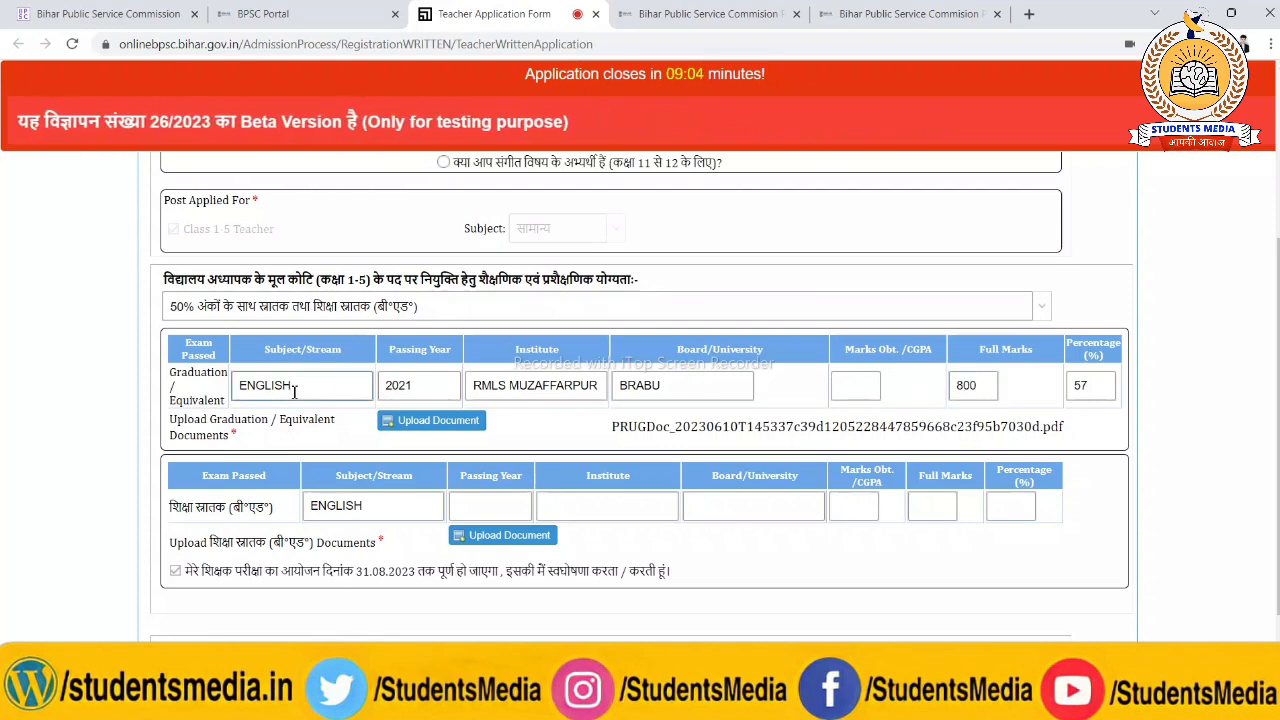
pyautogui.click(860, 386)
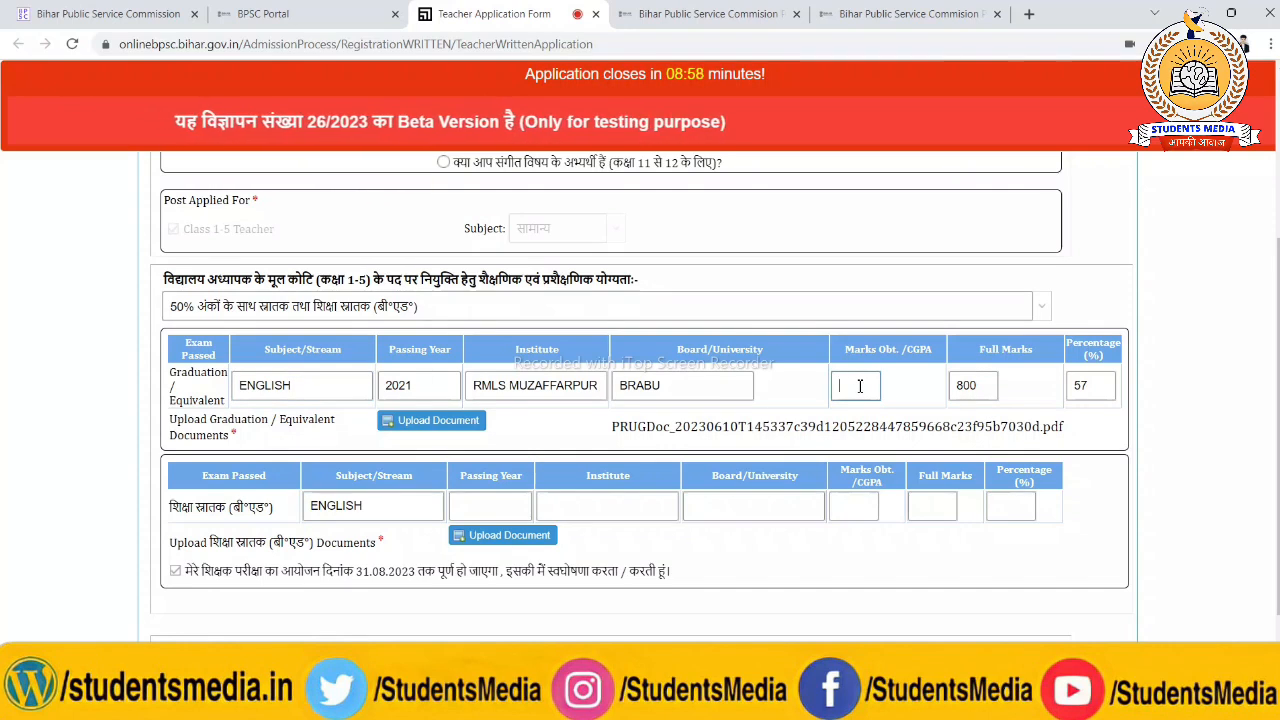
pyautogui.write('480')
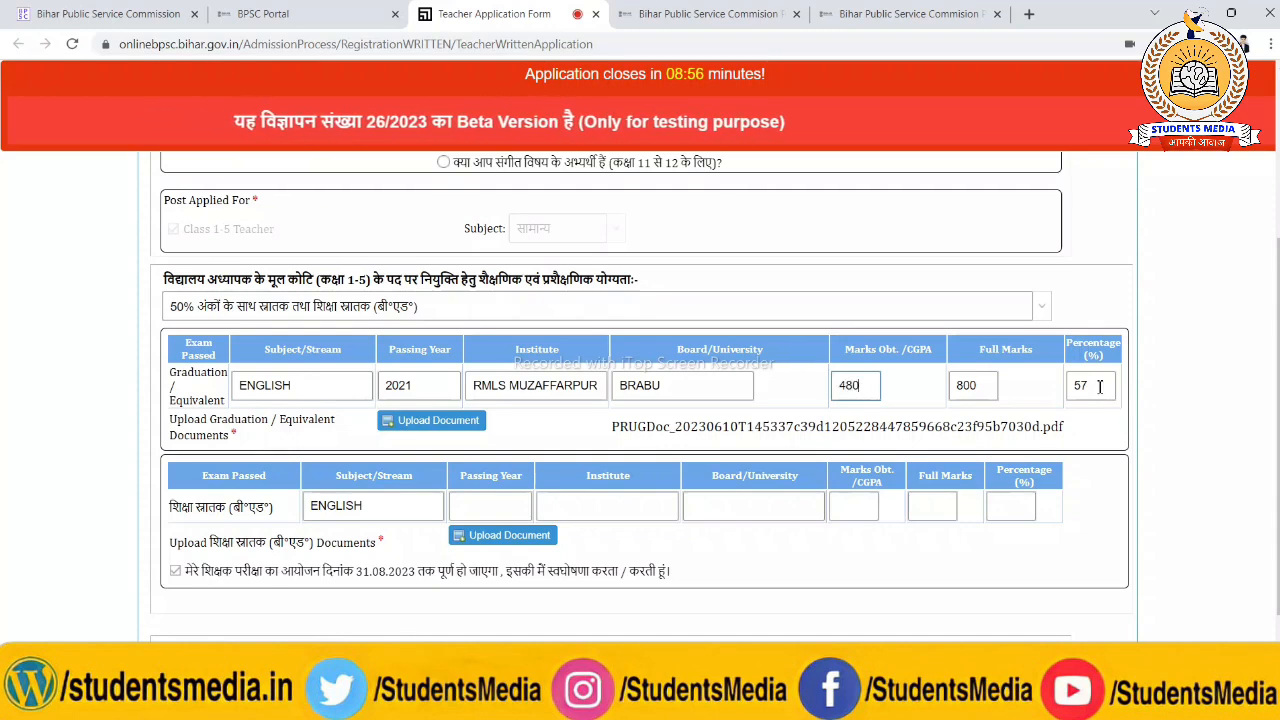
pyautogui.click(1100, 386)
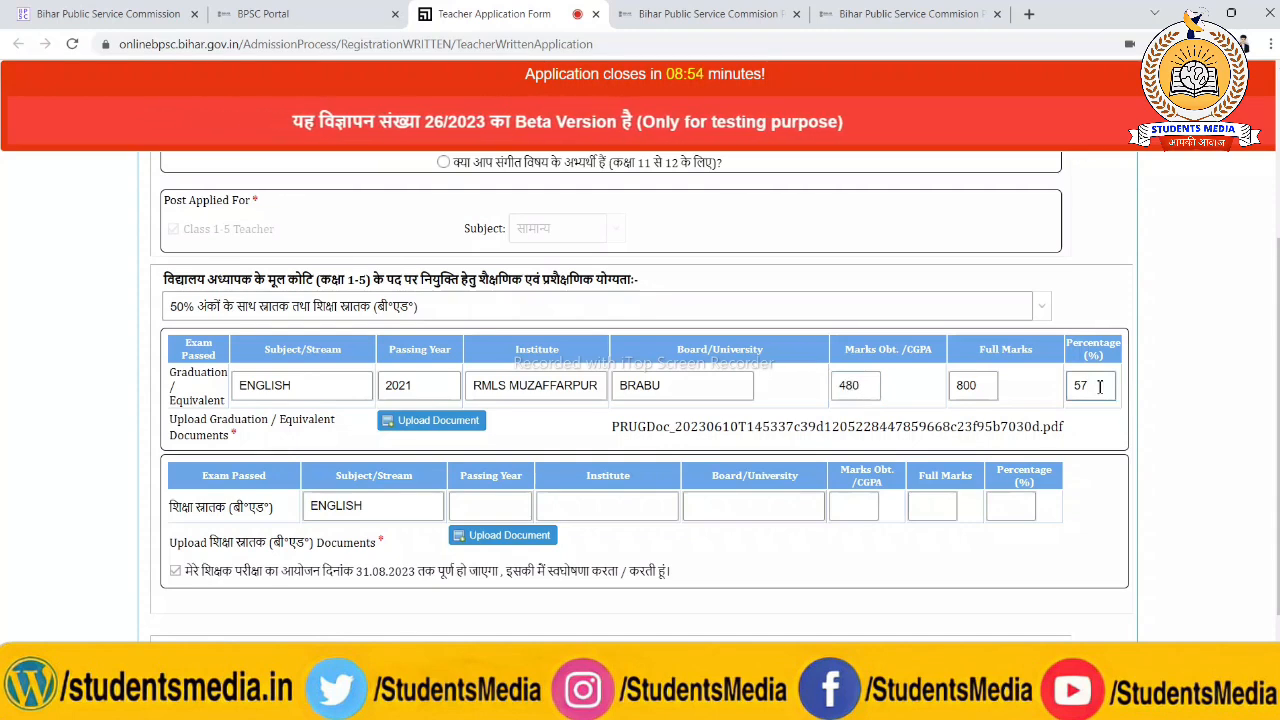
pyautogui.write('60')
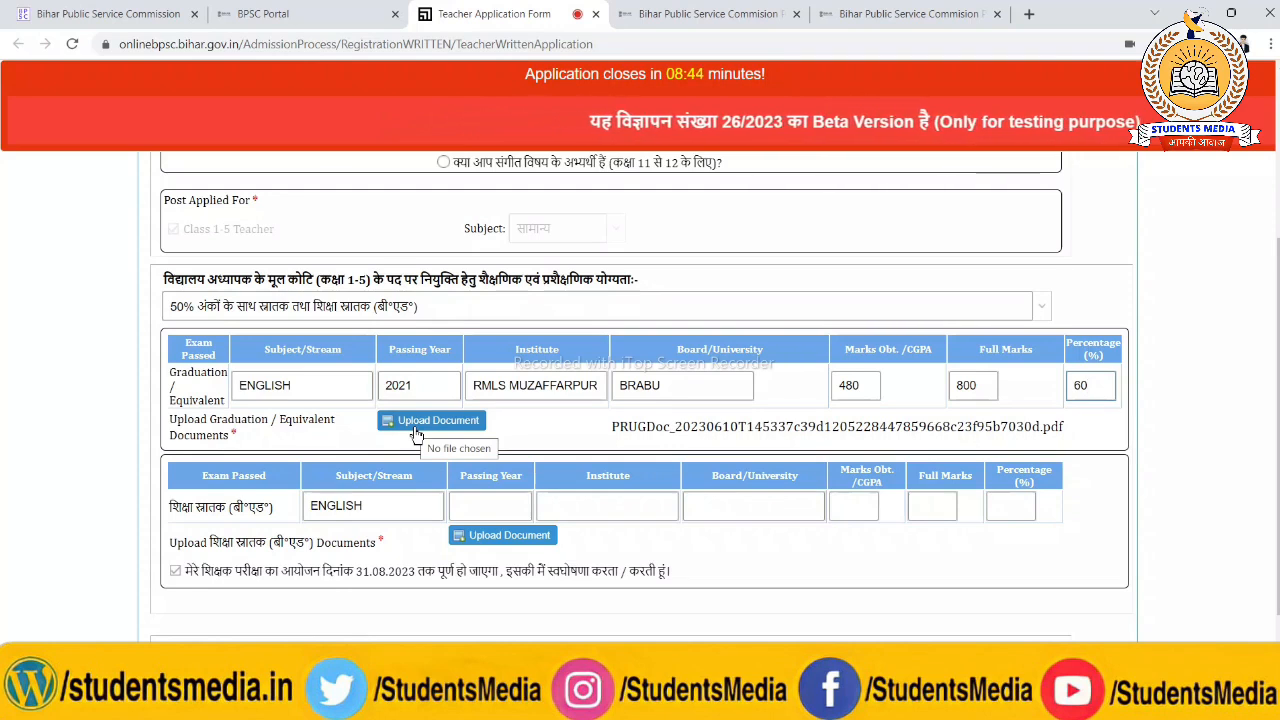
# Set the Primary Teacher post priority to 1 and continue to the district priority part of the application
pyautogui.scroll(-1, 417, 432)
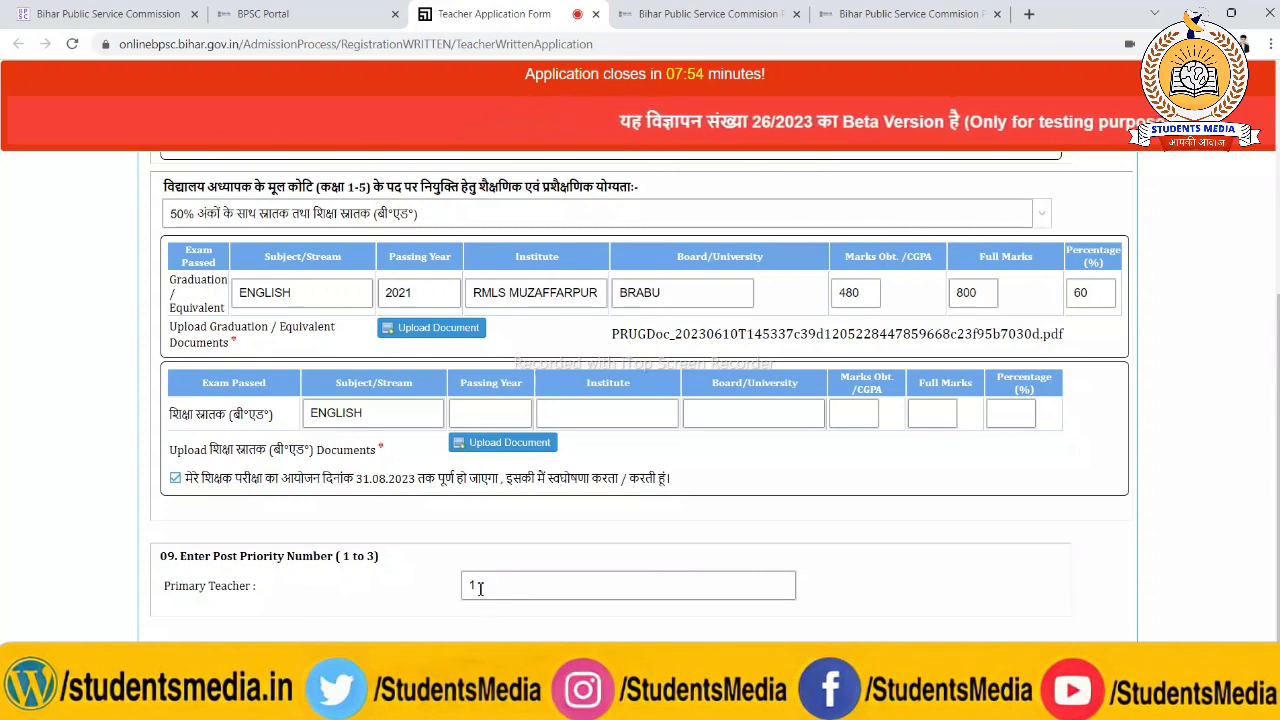
pyautogui.click(640, 668)
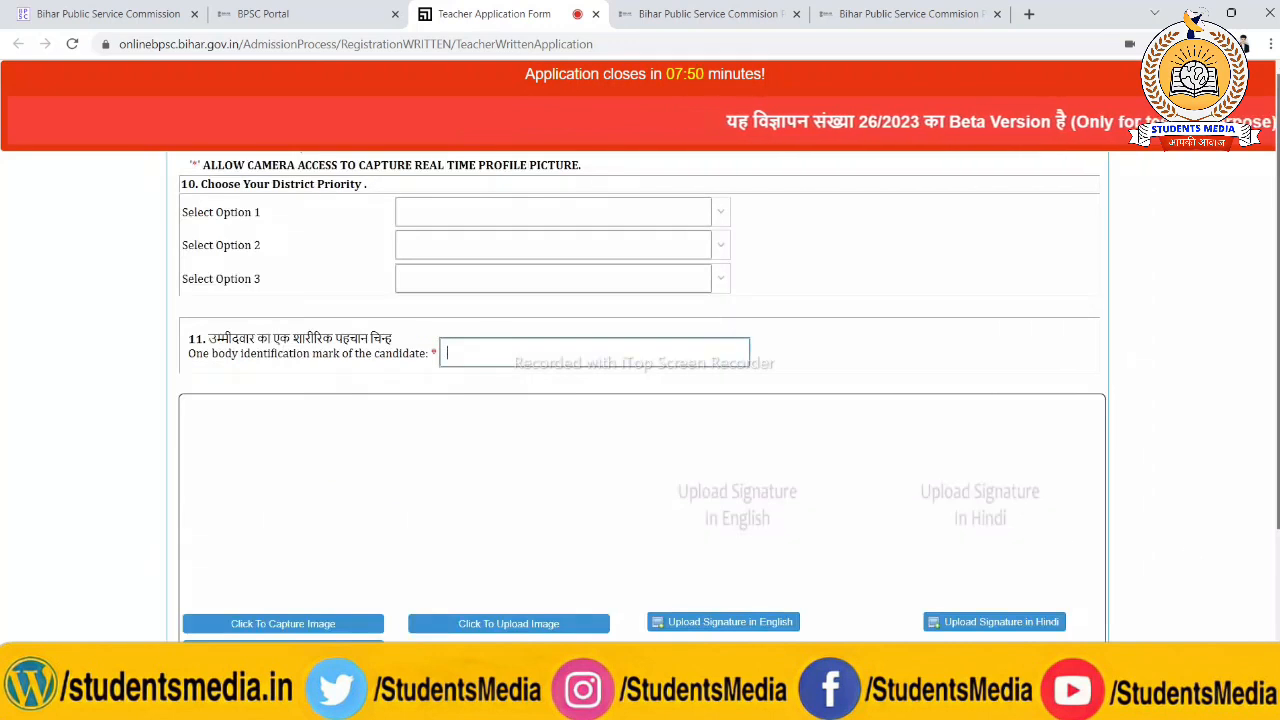
pyautogui.scroll(-1, 640, 400)
pyautogui.scroll(1, 260, 253)
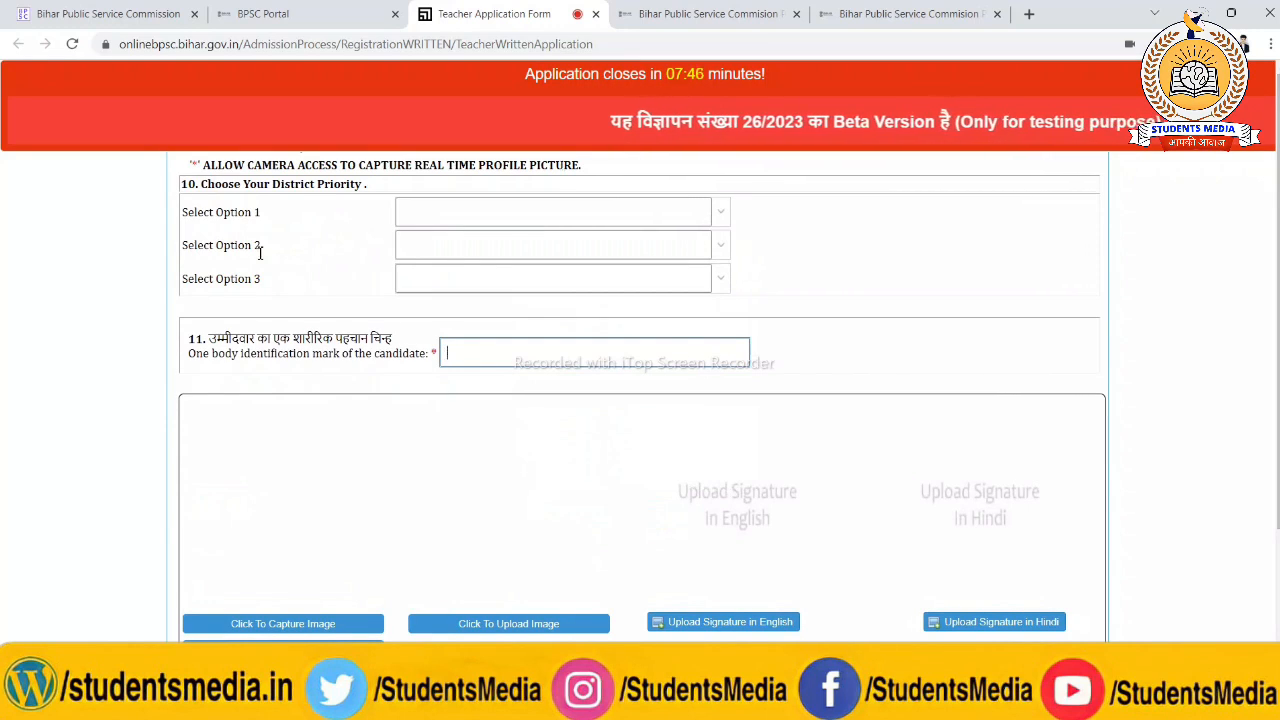
# Set the three district priorities to Muzaffarpur, Sitamarhi and Pashchim Champaran, in that order
pyautogui.click(720, 216)
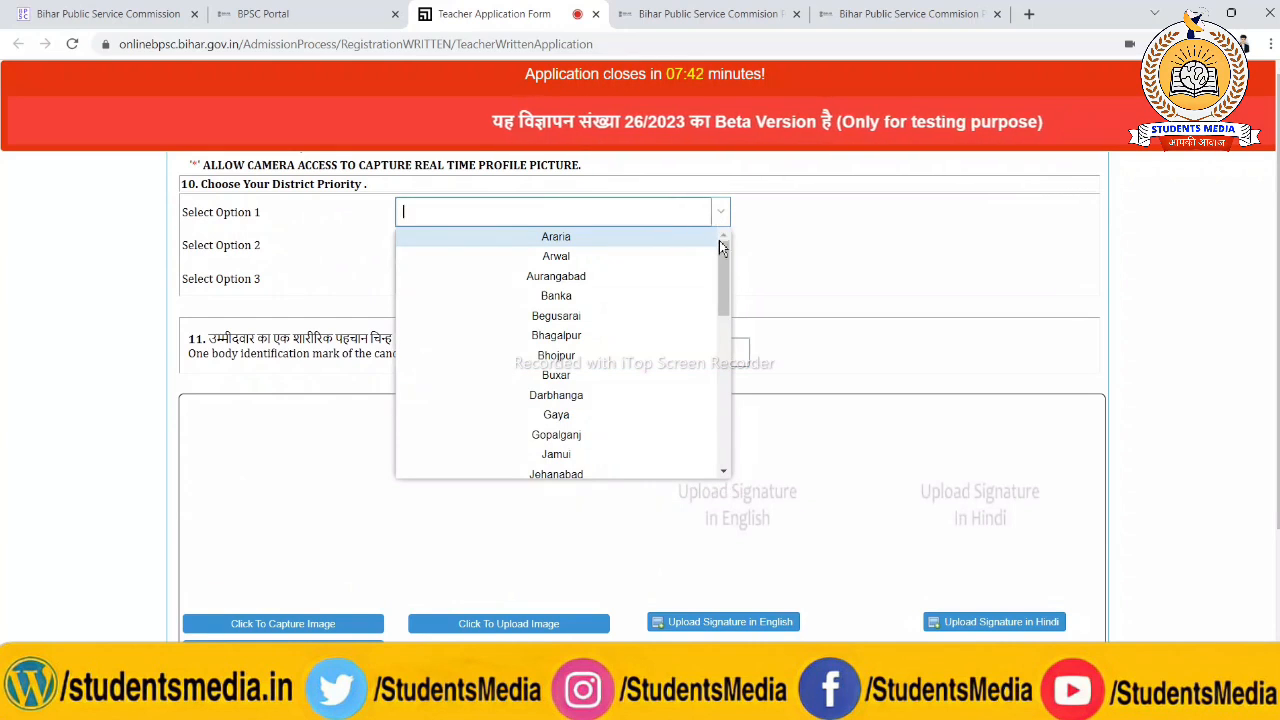
pyautogui.moveTo(724, 273); pyautogui.dragTo(720, 347)
pyautogui.click(623, 405)
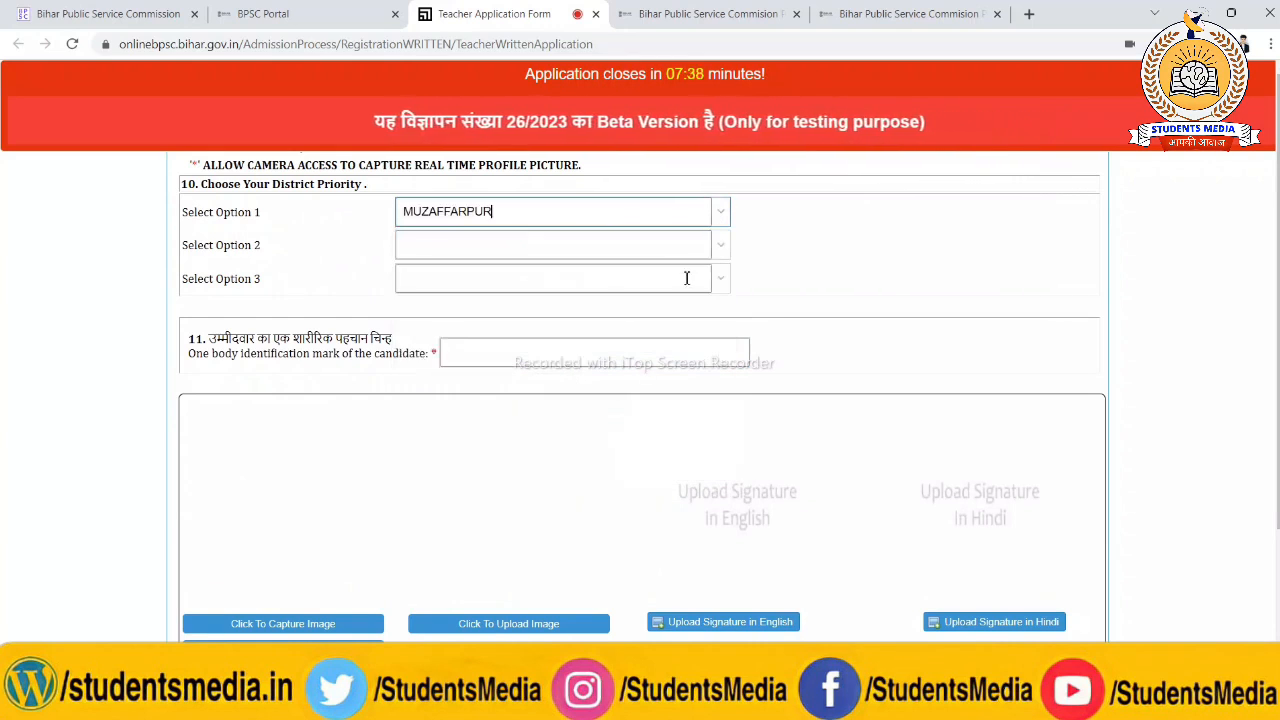
pyautogui.click(725, 257)
pyautogui.moveTo(727, 298); pyautogui.dragTo(729, 470)
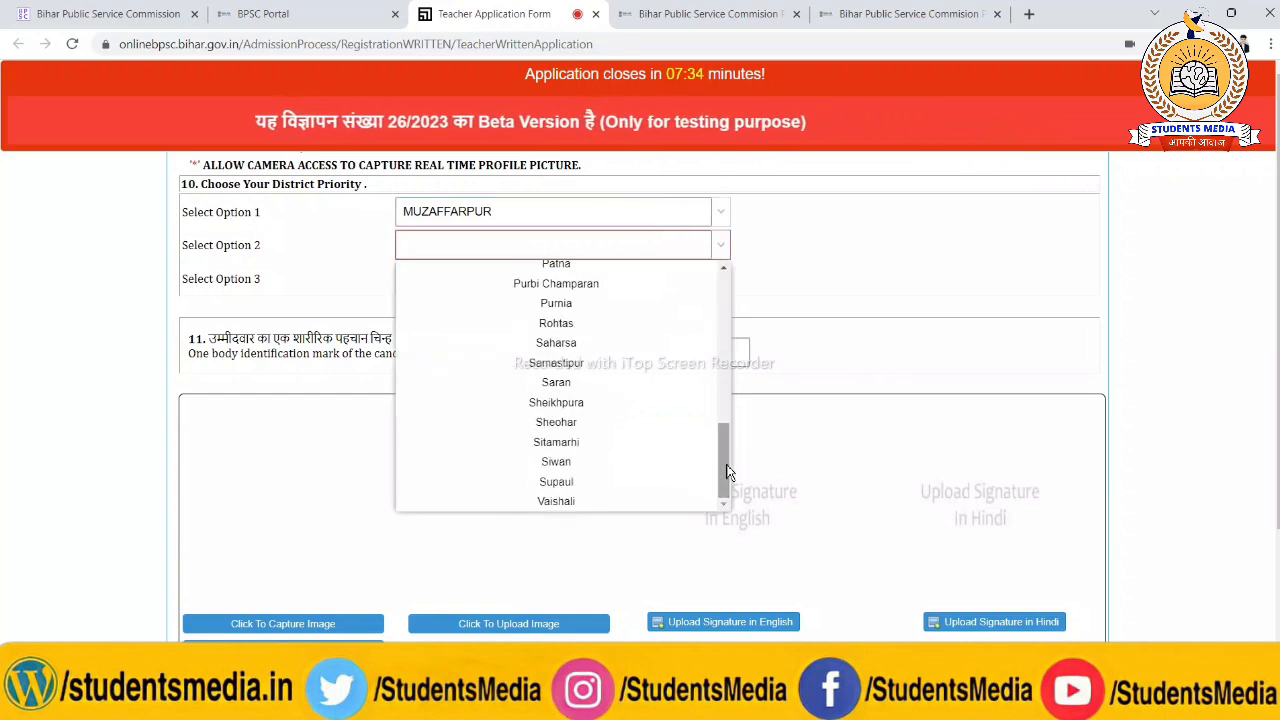
pyautogui.click(628, 446)
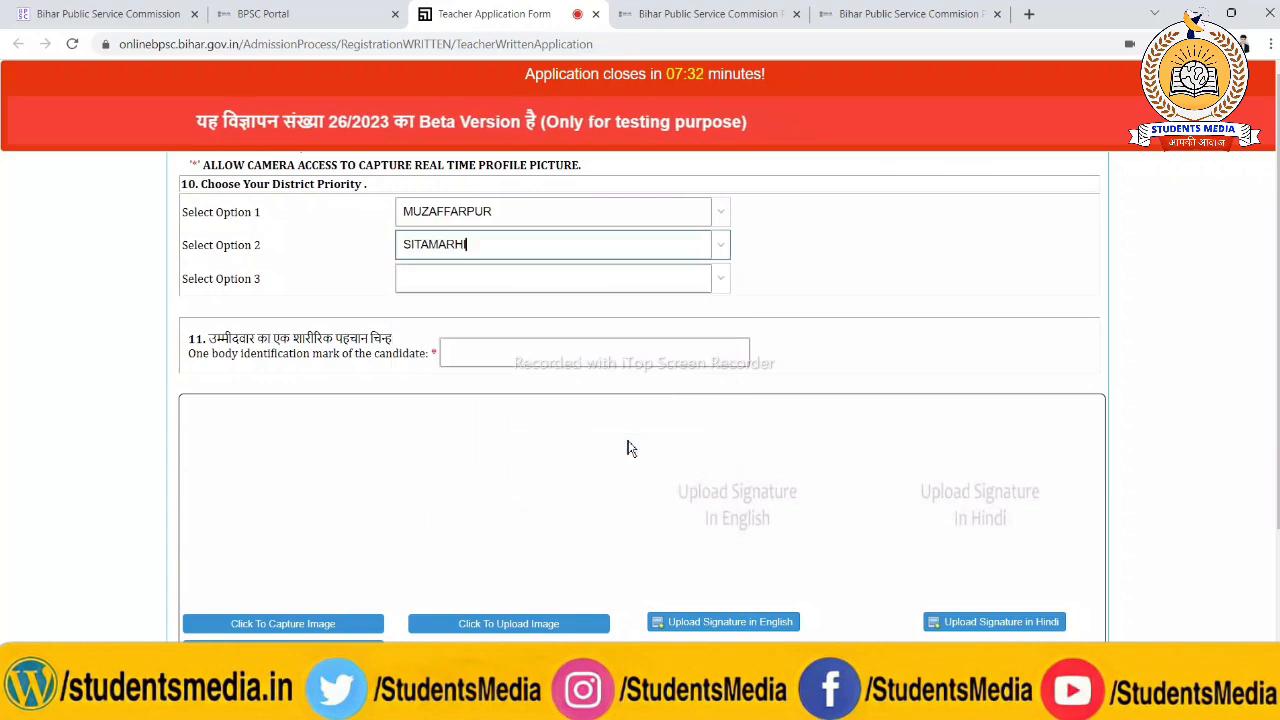
pyautogui.click(723, 278)
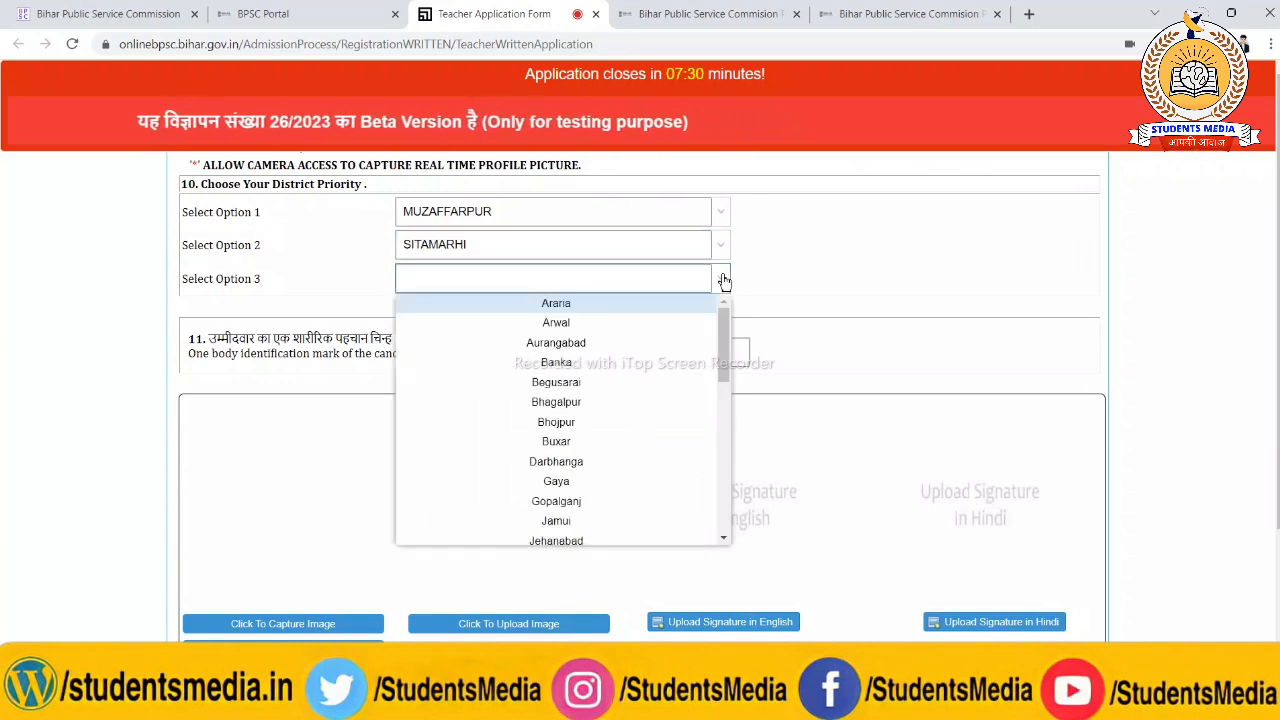
pyautogui.moveTo(727, 352); pyautogui.dragTo(720, 450)
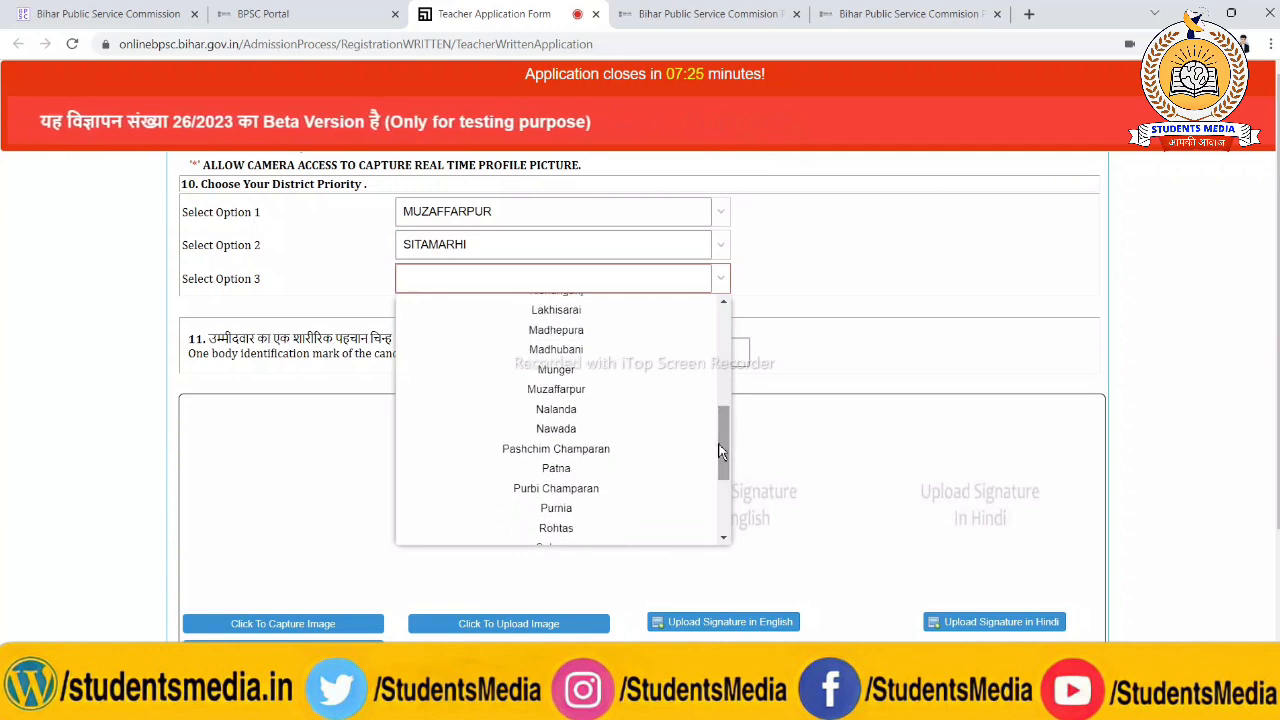
pyautogui.click(614, 449)
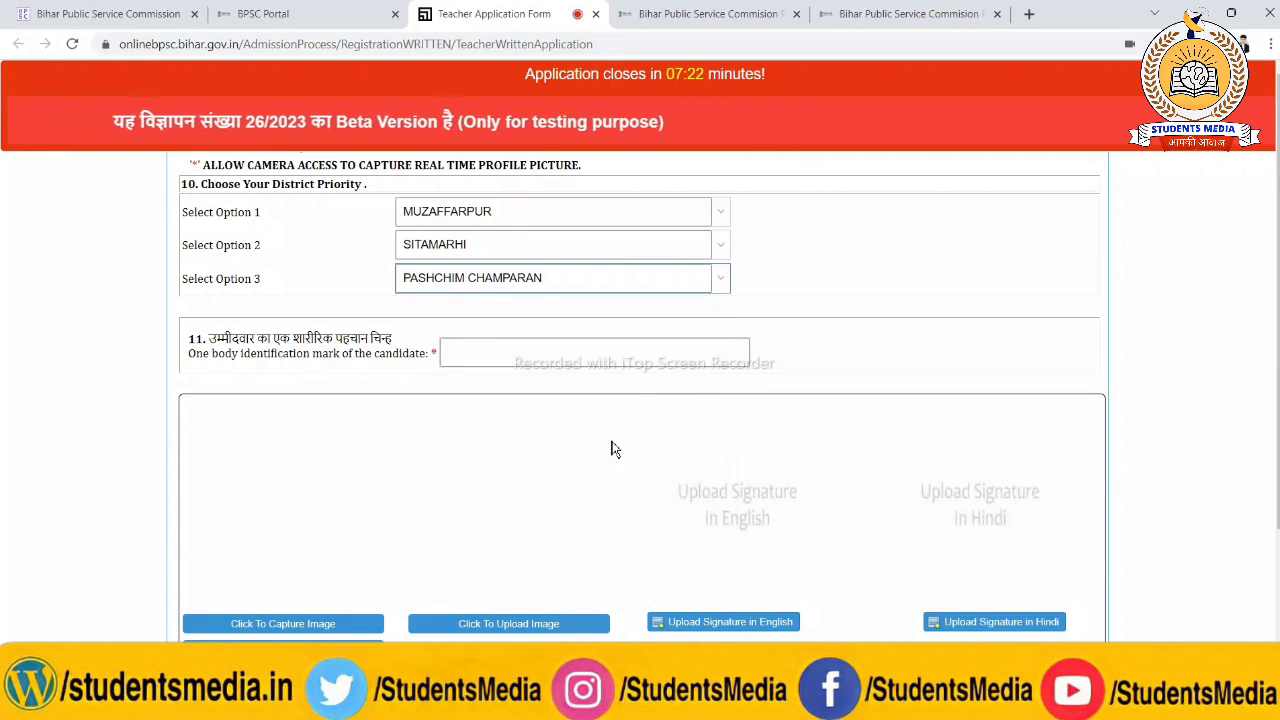
# Examine the body identification mark field and the options for capturing or uploading the candidate's photo and signatures
pyautogui.click(465, 358)
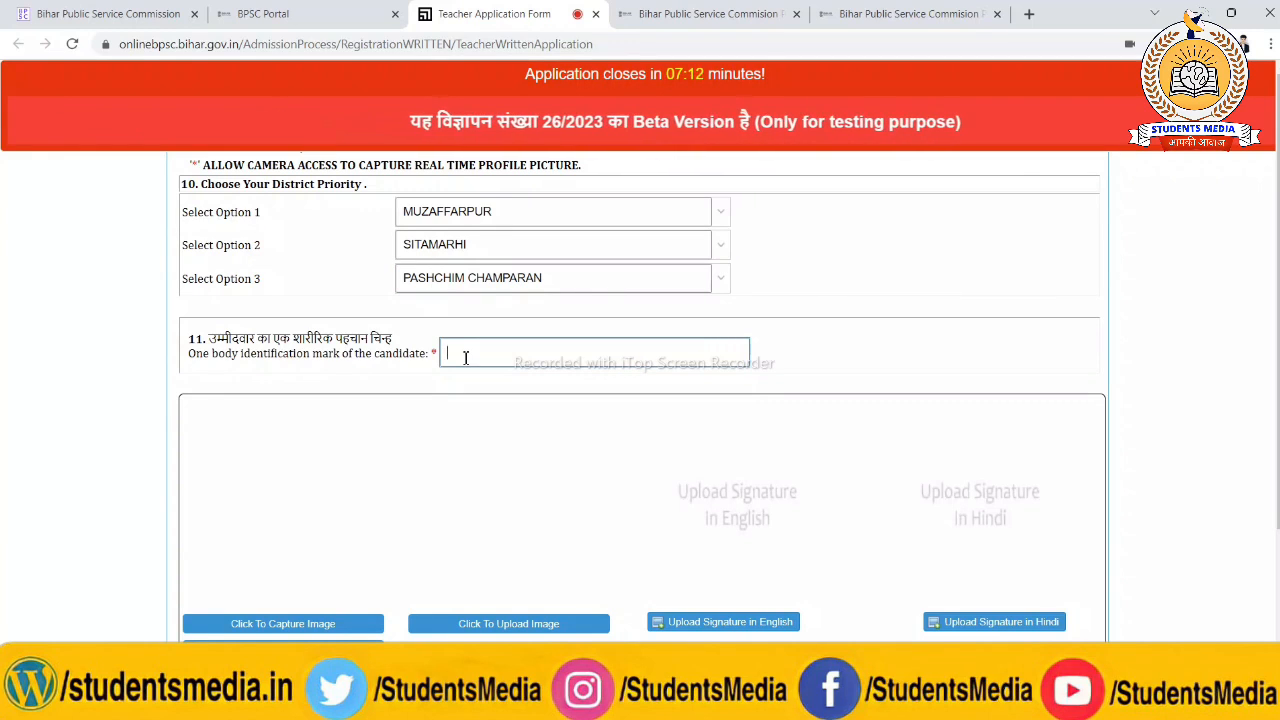
pyautogui.click(920, 296)
pyautogui.scroll(-2, 320, 483)
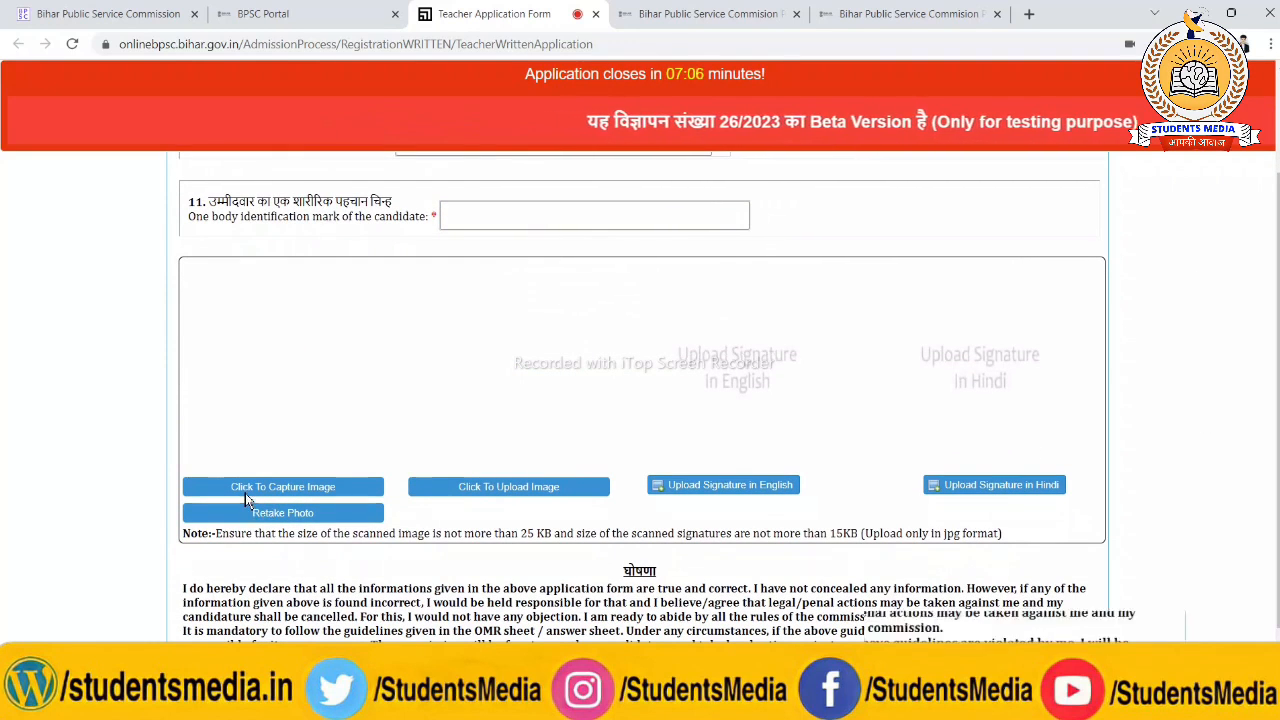
pyautogui.scroll(3, 245, 493)
pyautogui.scroll(3, 245, 500)
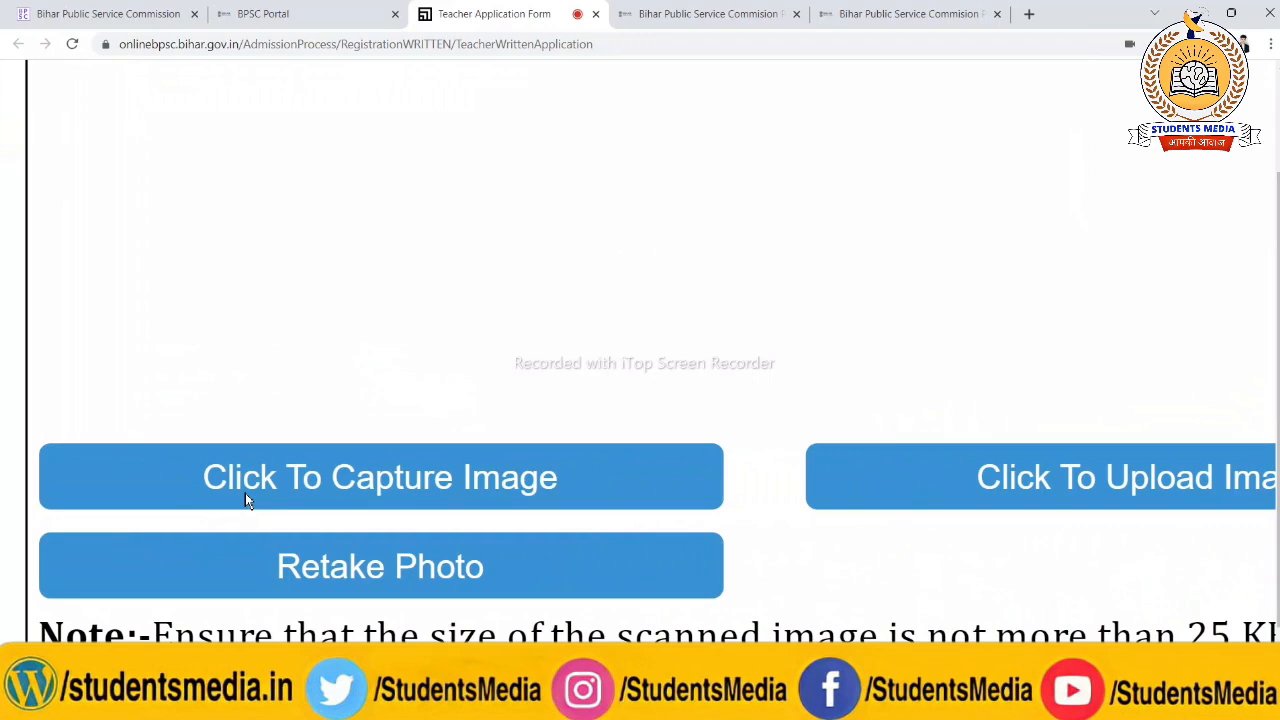
pyautogui.scroll(-3, 245, 493)
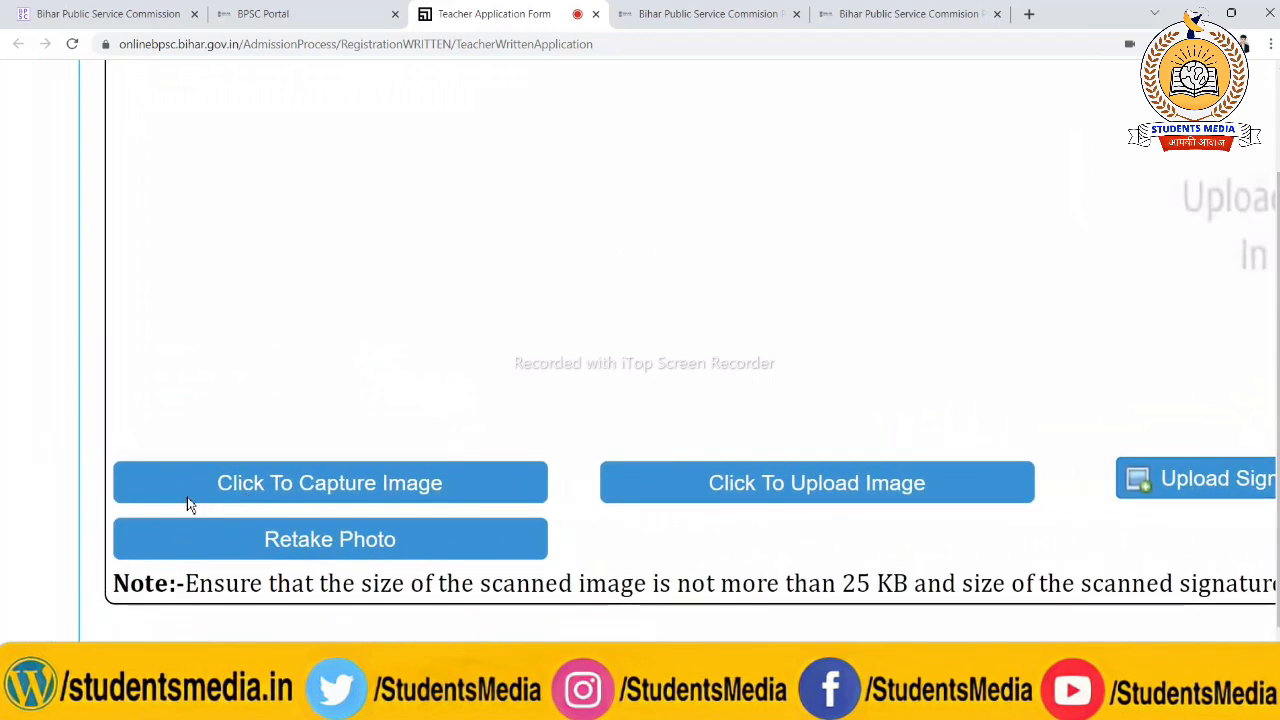
pyautogui.hscroll(2, 924, 491)
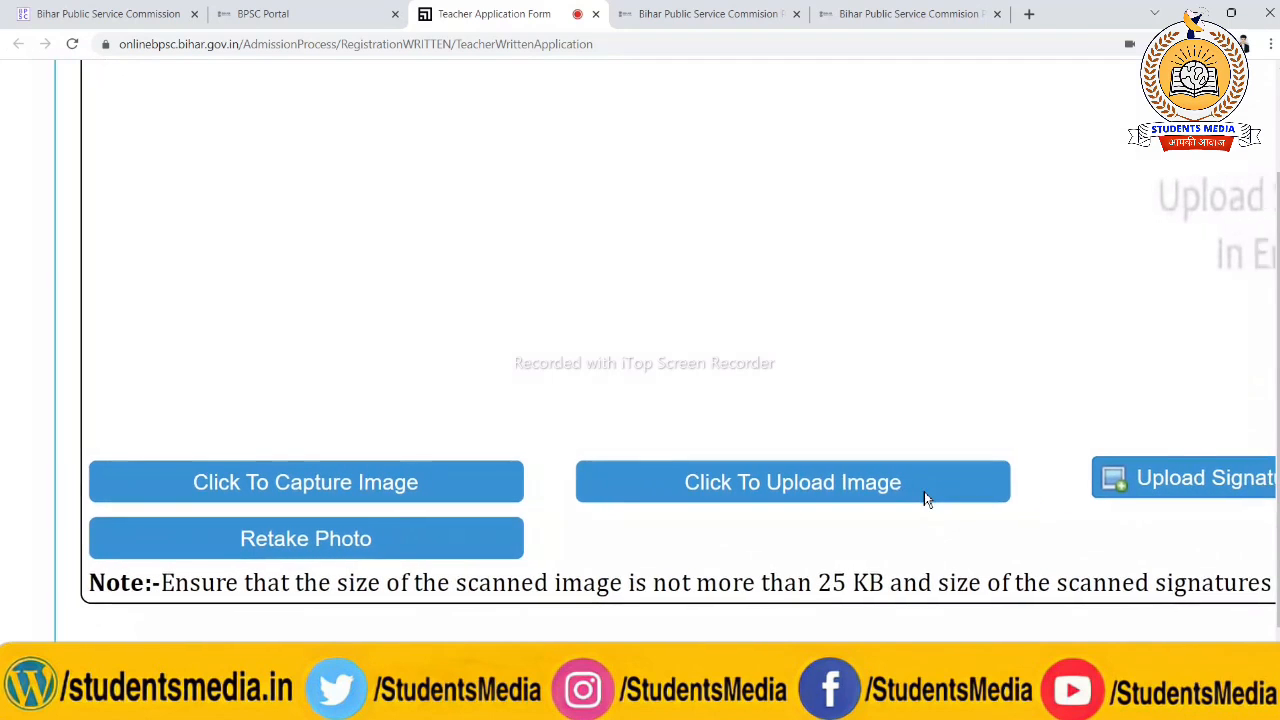
# Agree to the important terms below the declaration at the end of the application form
pyautogui.scroll(-4, 761, 473)
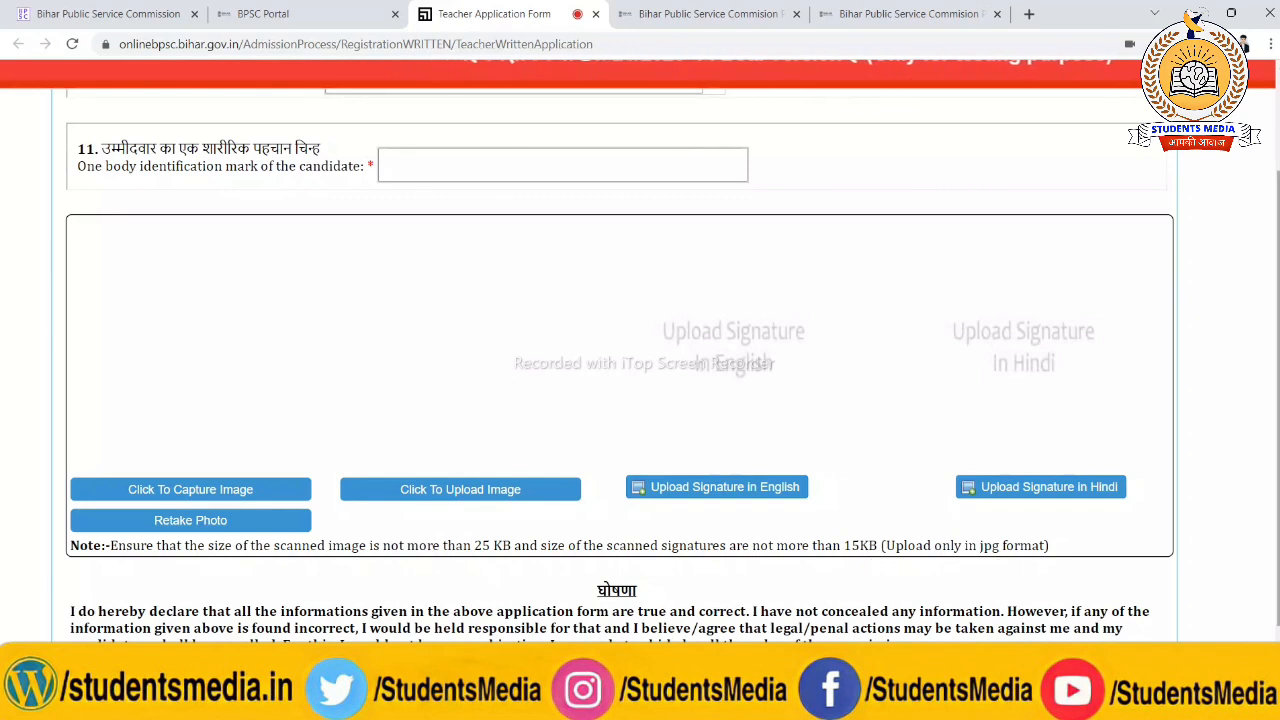
pyautogui.scroll(-1, 640, 350)
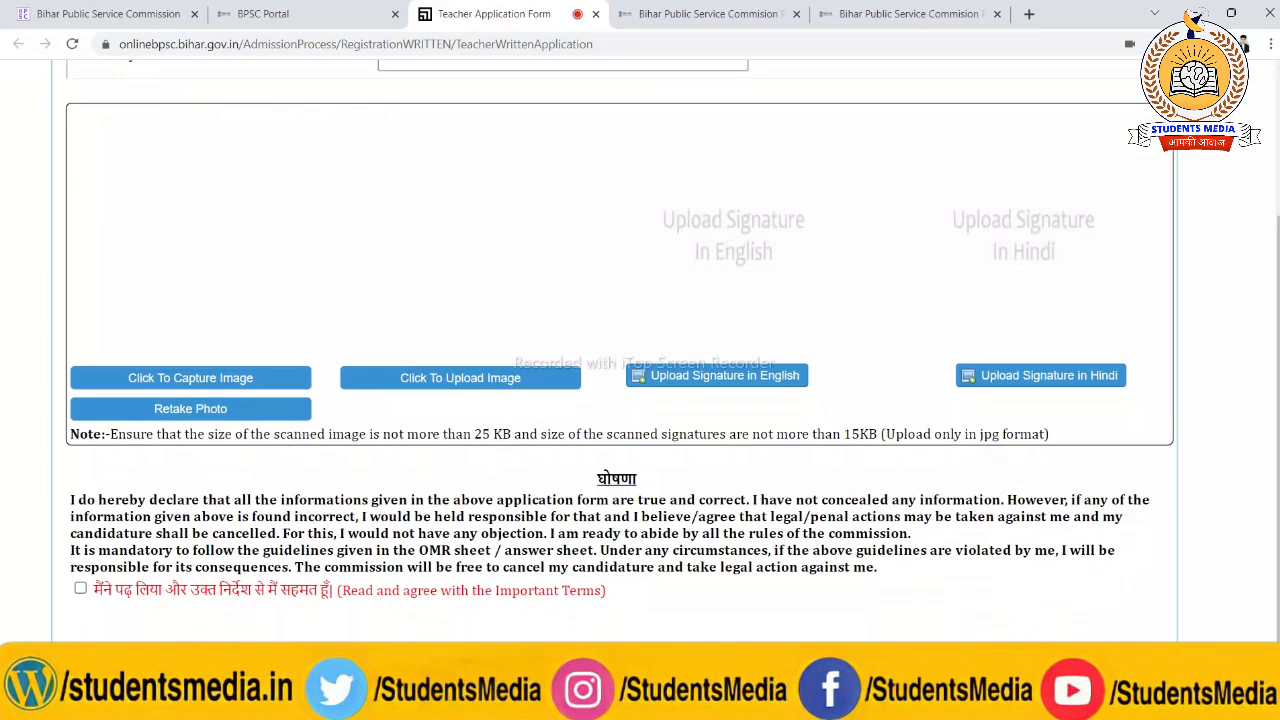
pyautogui.click(82, 590)
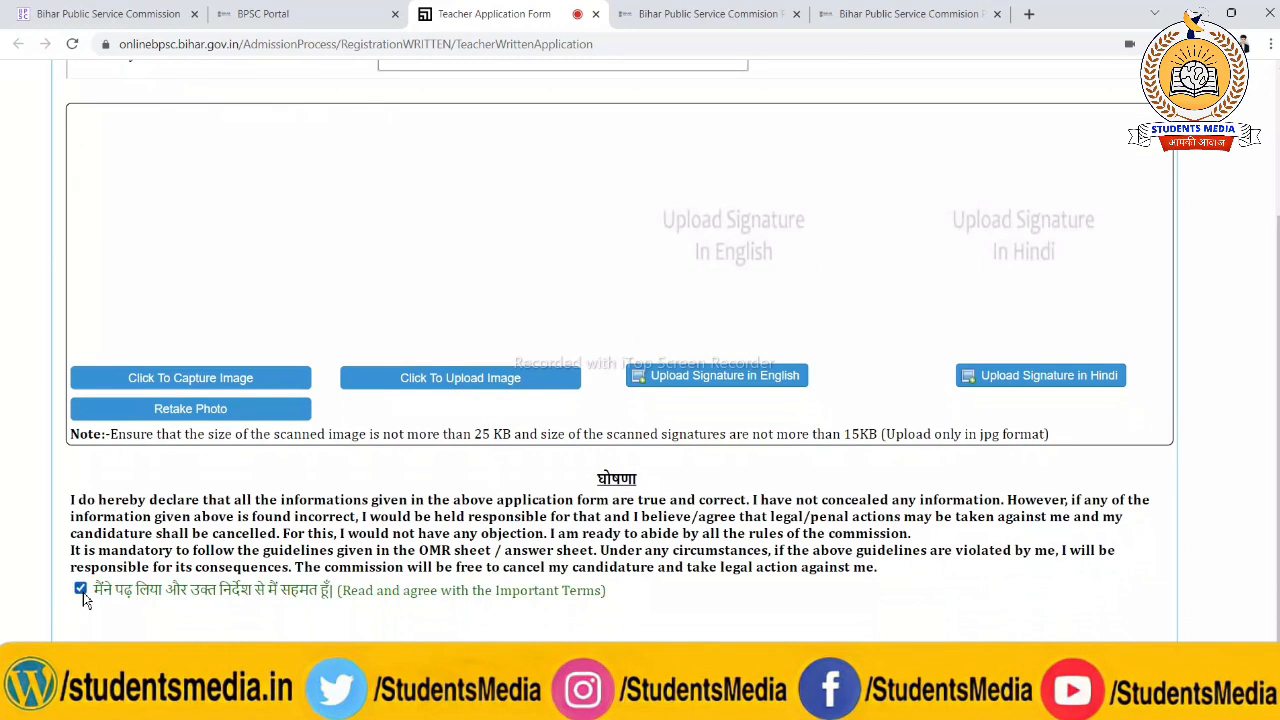